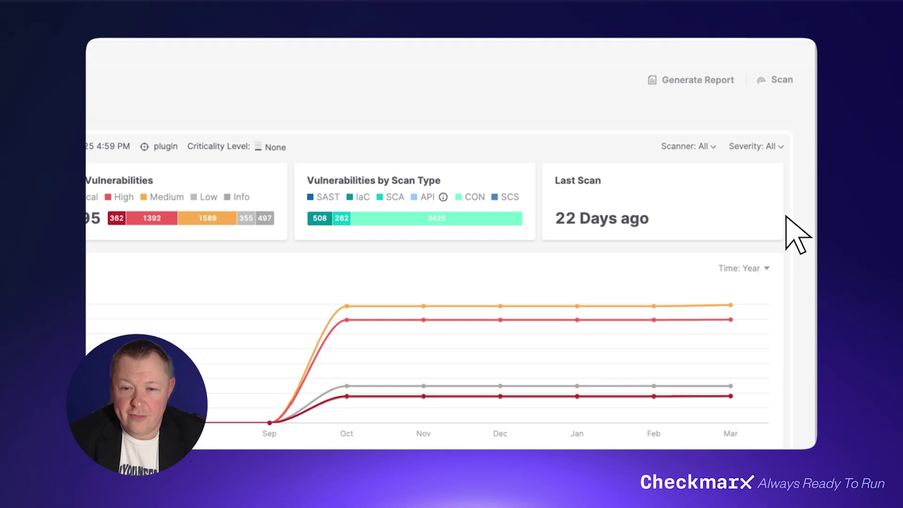
Start a new trivy scan on branch main with OSSF Scorecard and Secret Detection enabled
{"action": "left_click", "coordinate": [778, 82]}
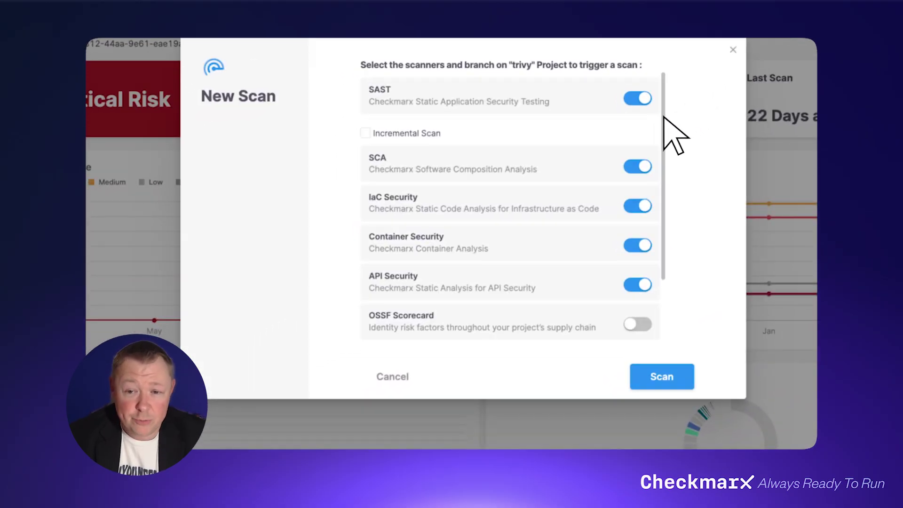
{"action": "left_click_drag", "start_coordinate": [664, 118], "coordinate": [664, 208]}
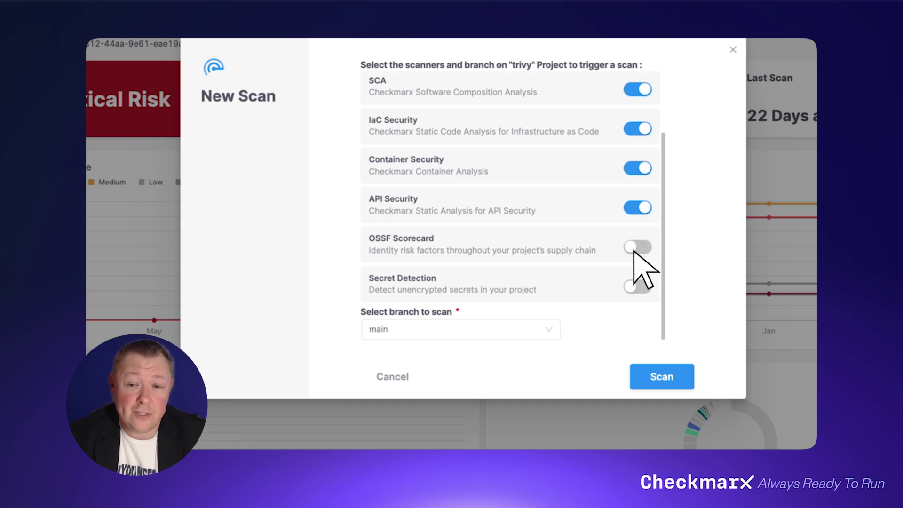
{"action": "left_click", "coordinate": [636, 251]}
{"action": "left_click", "coordinate": [636, 287]}
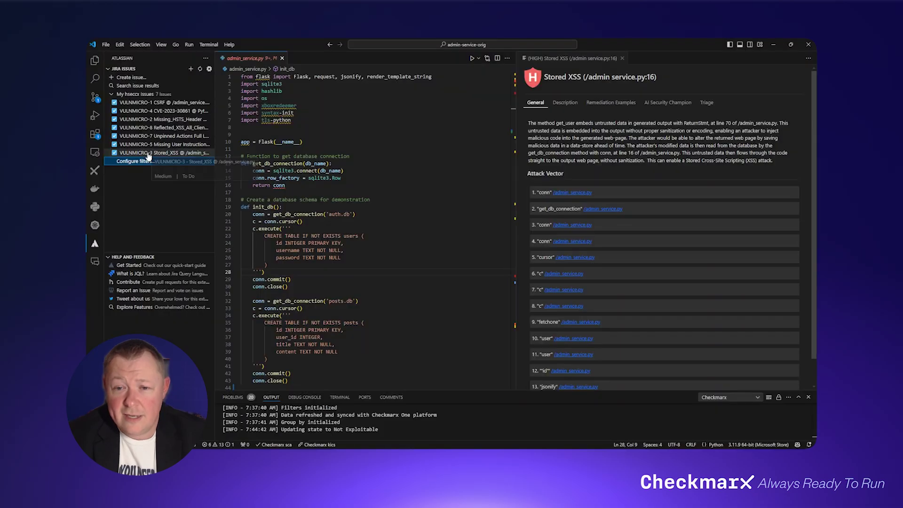
Open the critical sast SQL Injection finding at ProductsController.cs line 65
{"action": "left_click", "coordinate": [147, 153]}
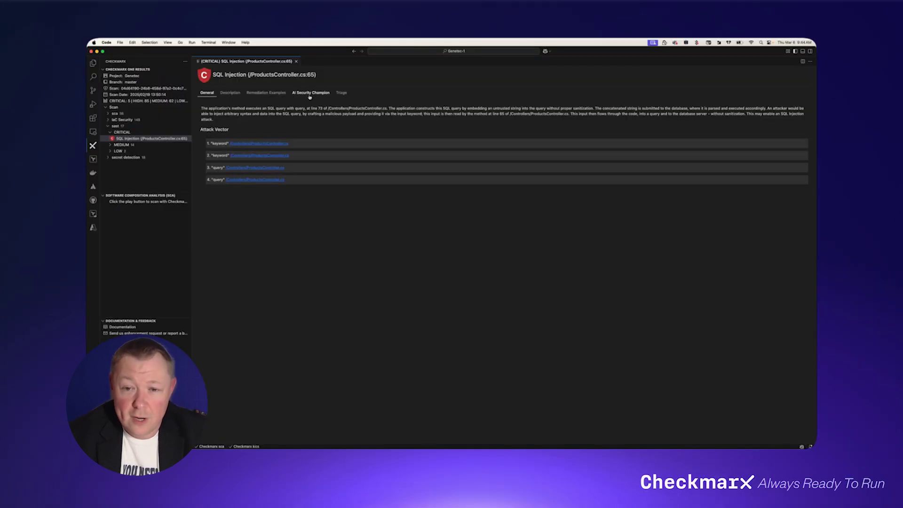
Generate the AI Security Champion's parameterized-query fix, then return to the finding's General details
{"action": "left_click", "coordinate": [310, 93]}
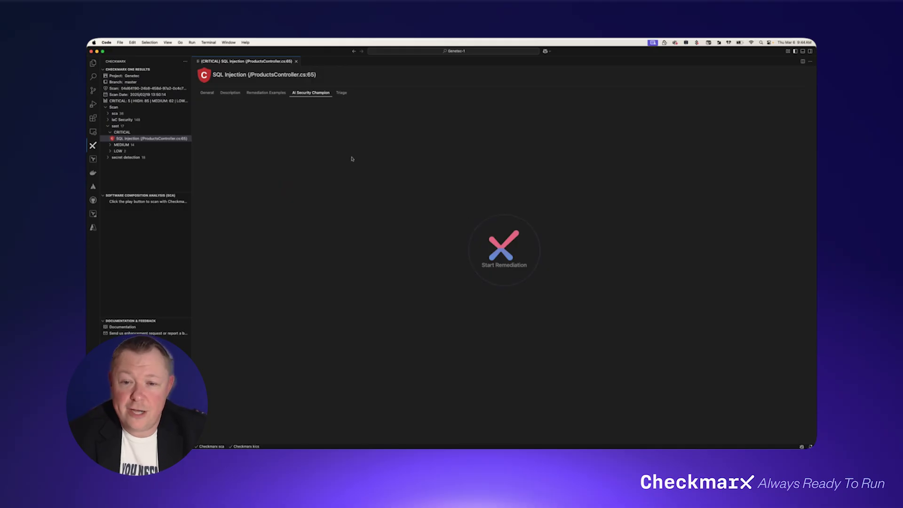
{"action": "left_click", "coordinate": [501, 232]}
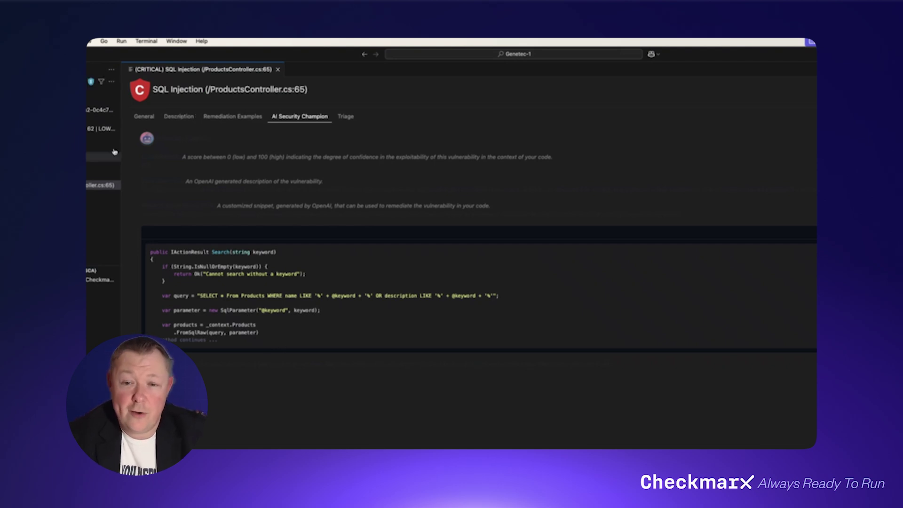
{"action": "left_click", "coordinate": [151, 120]}
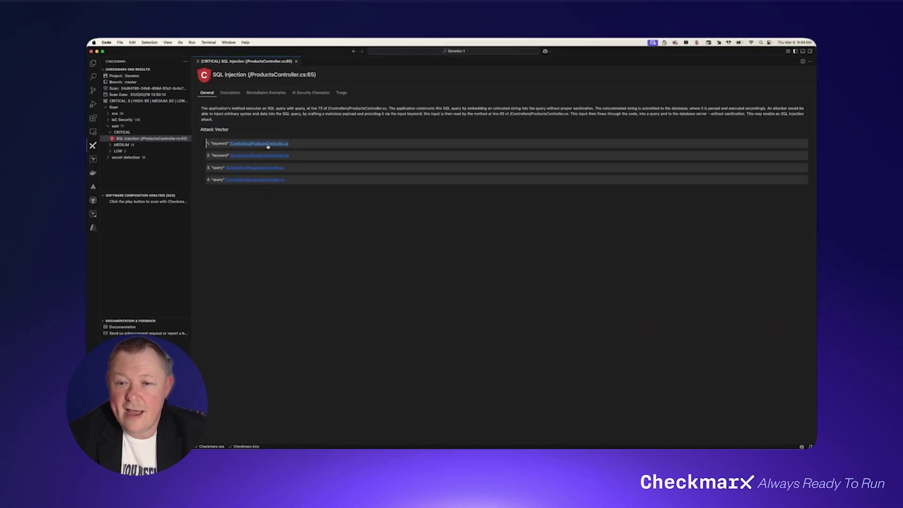
Follow the attack vector link to the Search method at line 65 of ProductsController.cs
{"action": "left_click", "coordinate": [268, 144]}
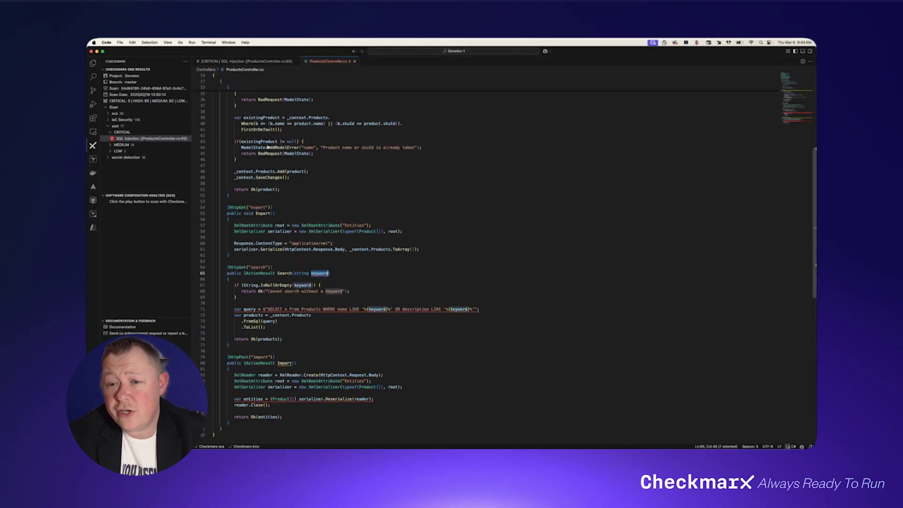